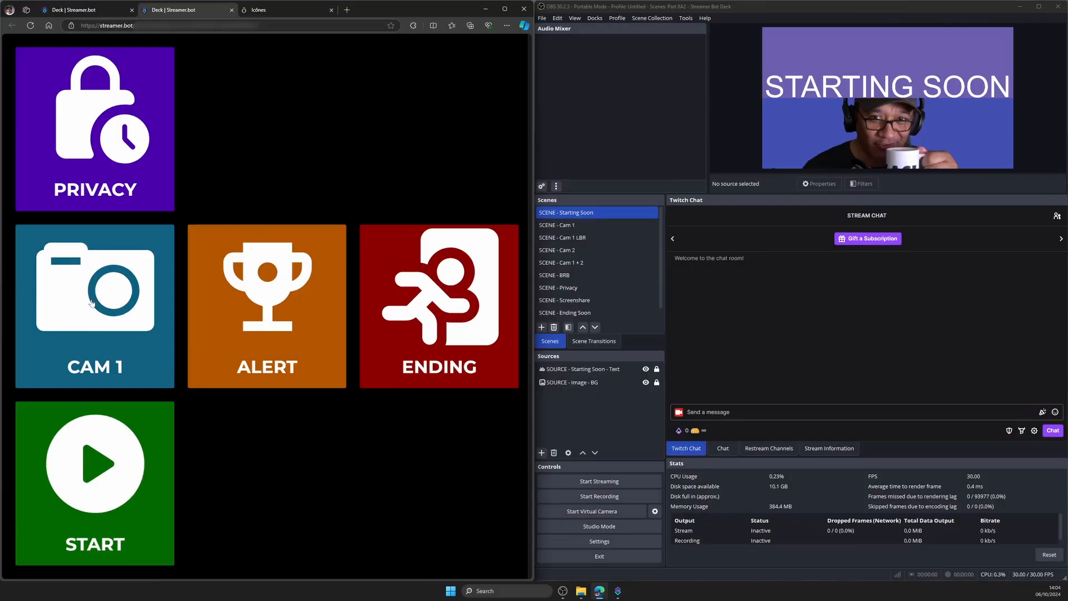
- Demonstrate the finished deck by triggering its CAM 1, PRIVACY and ALERT buttons
click(91, 302)
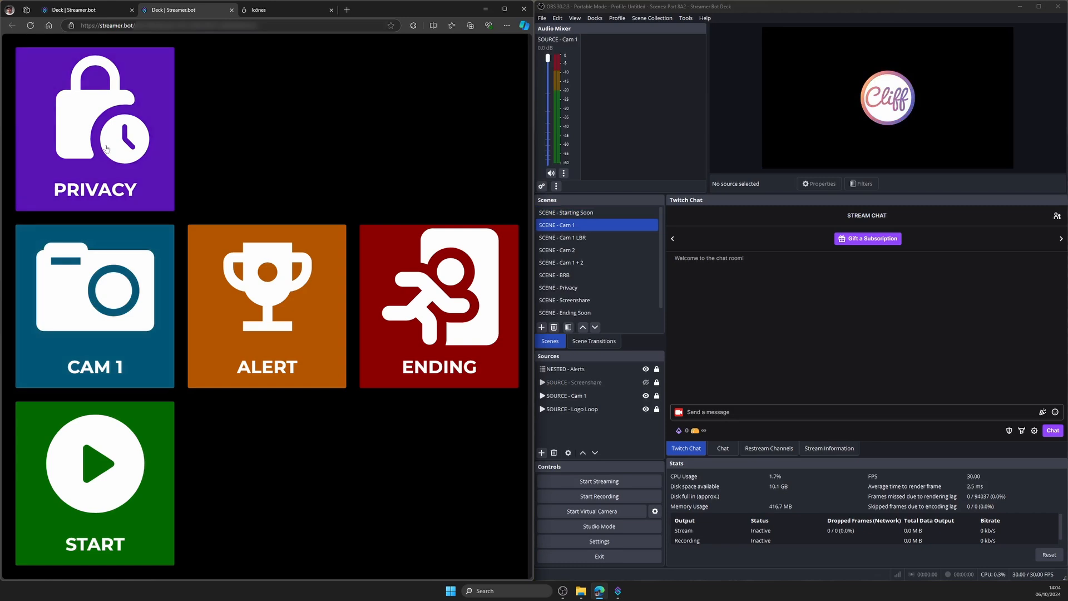
click(107, 149)
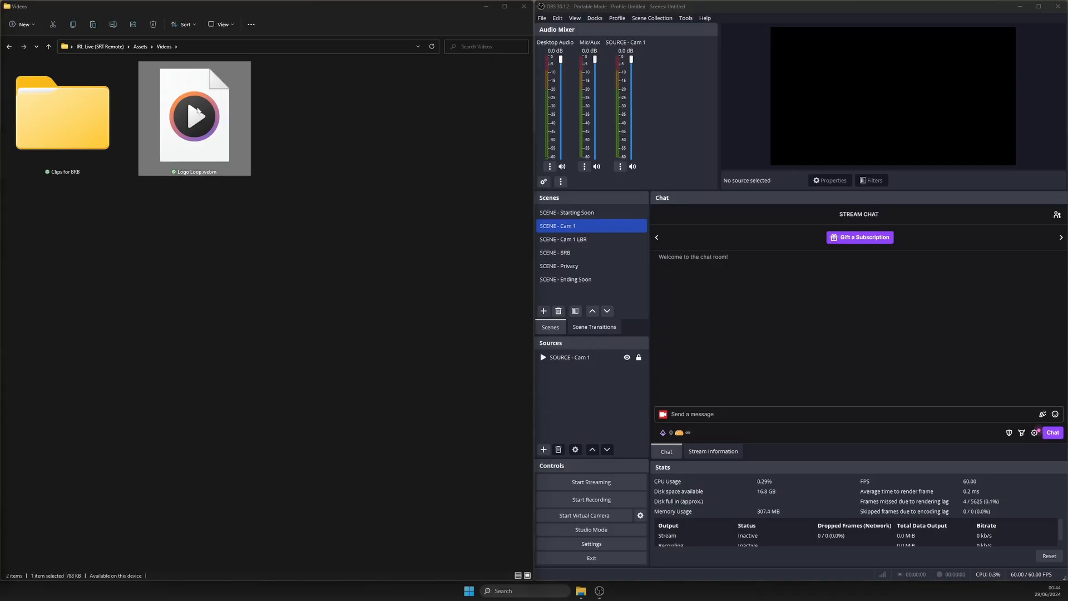
drag(197, 110, 527, 323)
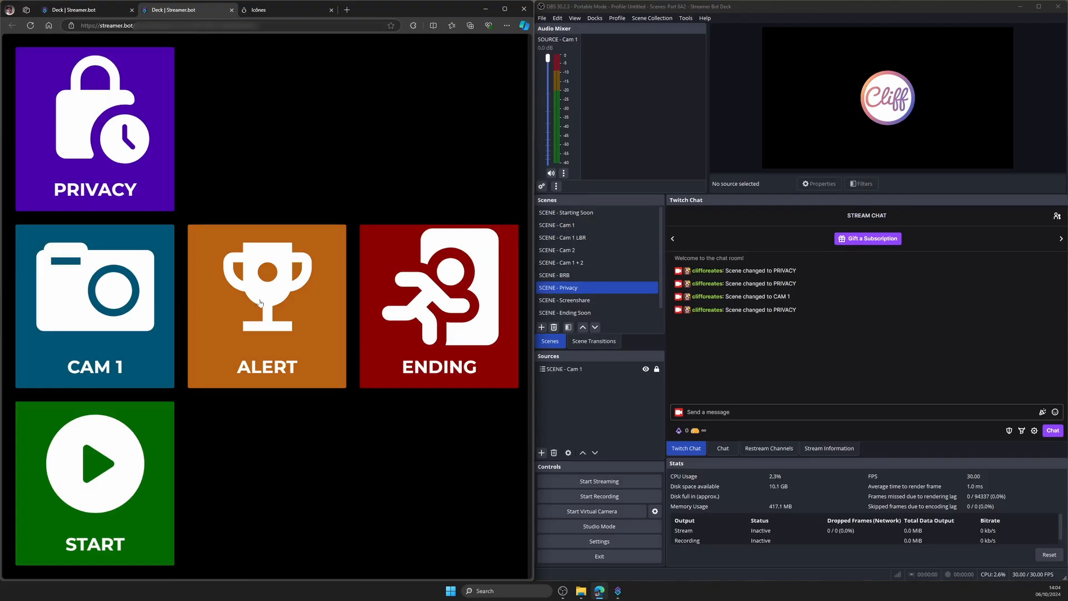
click(260, 303)
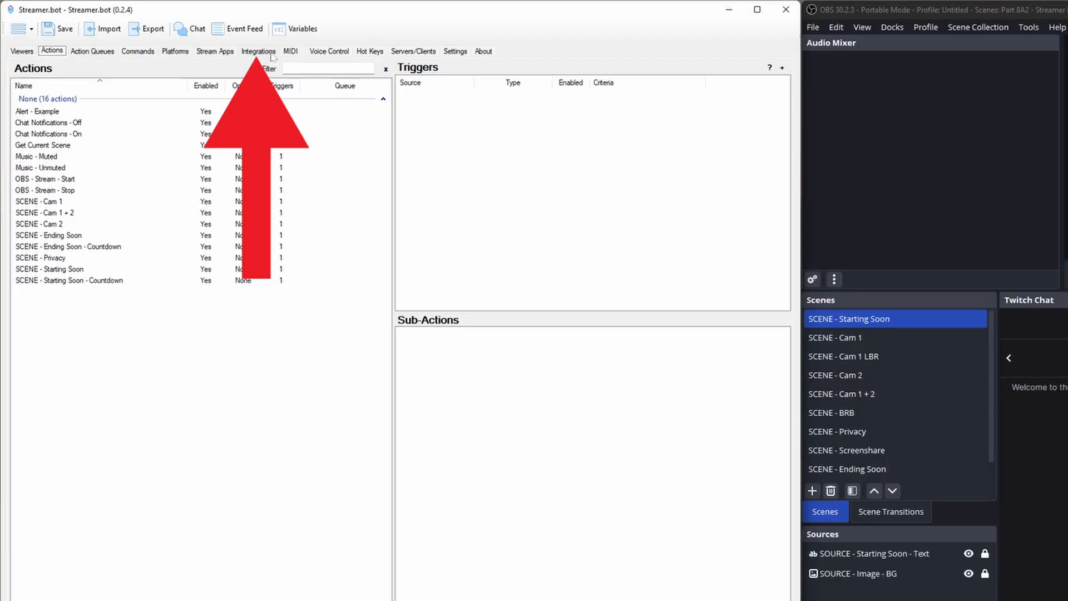
- Log in to the Streamer.bot Website integration in the Streamer.bot desktop app and authorise Streamer.bot Web through Discord
click(268, 53)
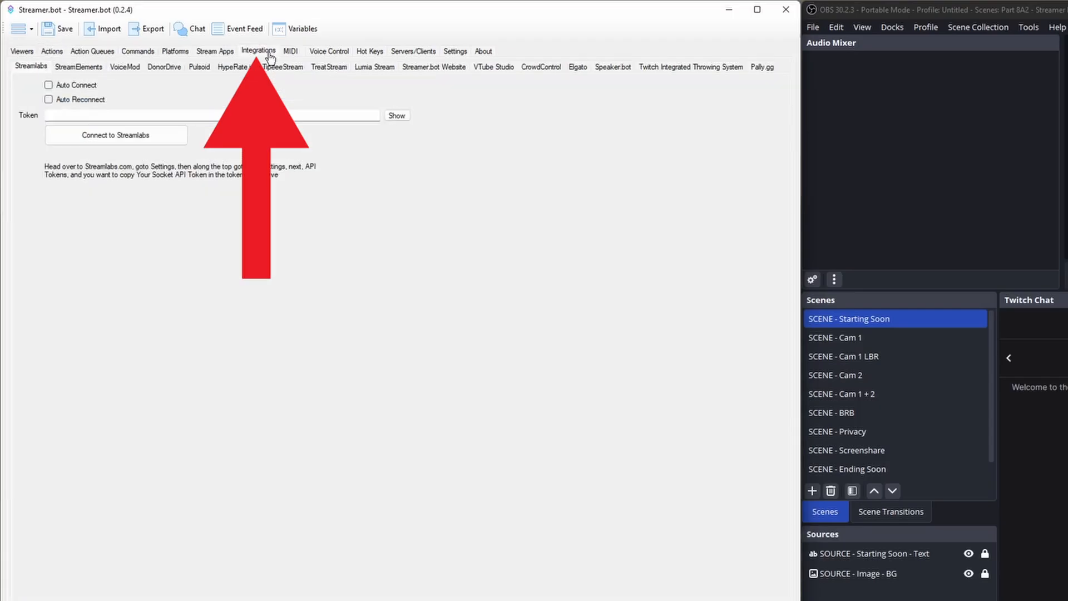
click(434, 66)
click(54, 132)
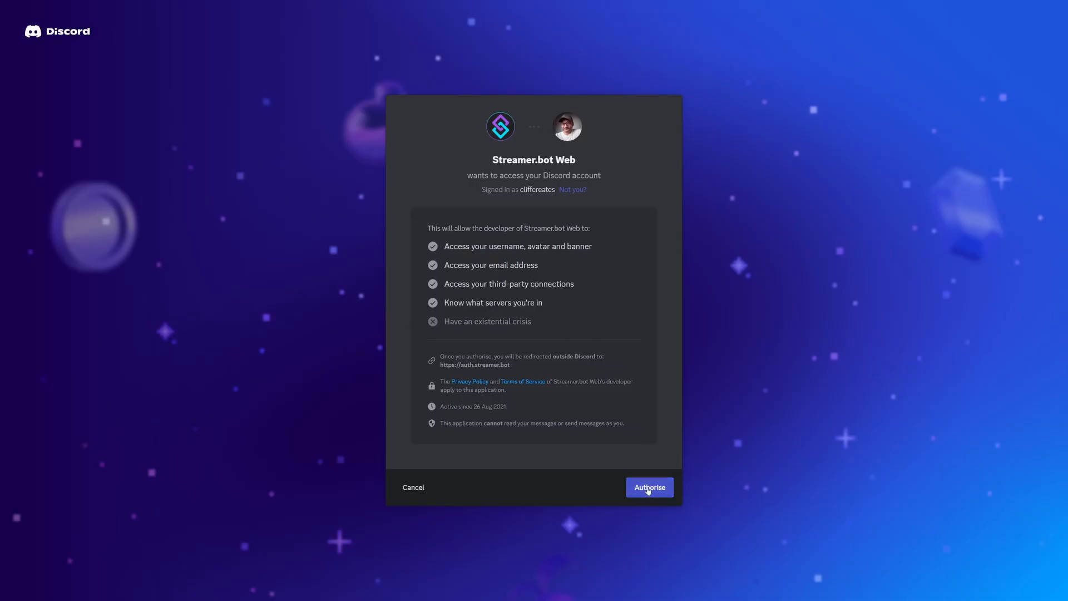
click(649, 488)
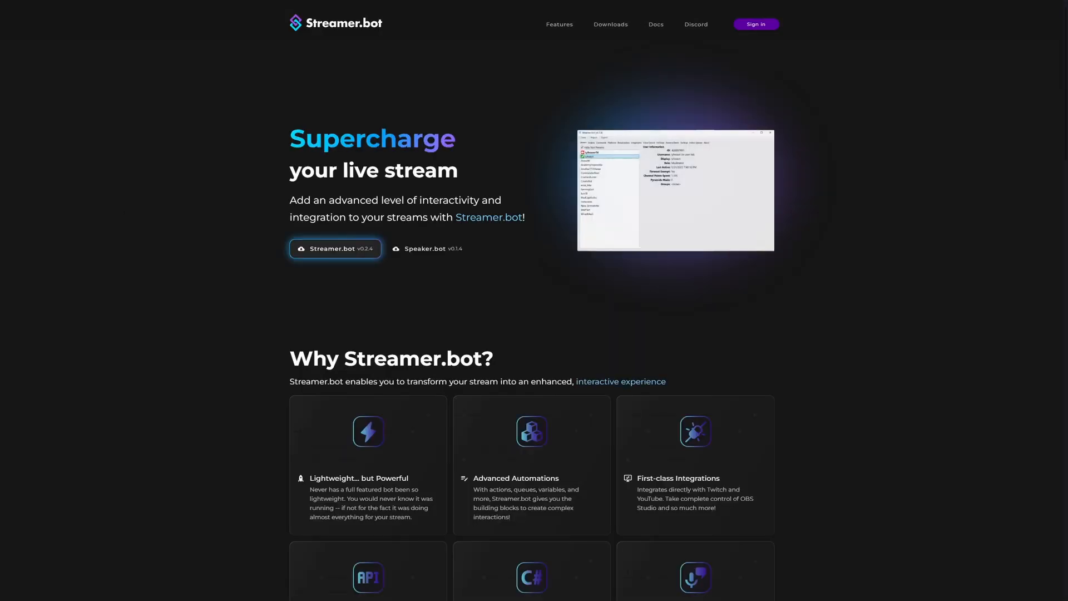
- Sign in to the Streamer.bot website in the browser and authorise access with the Discord account
click(768, 25)
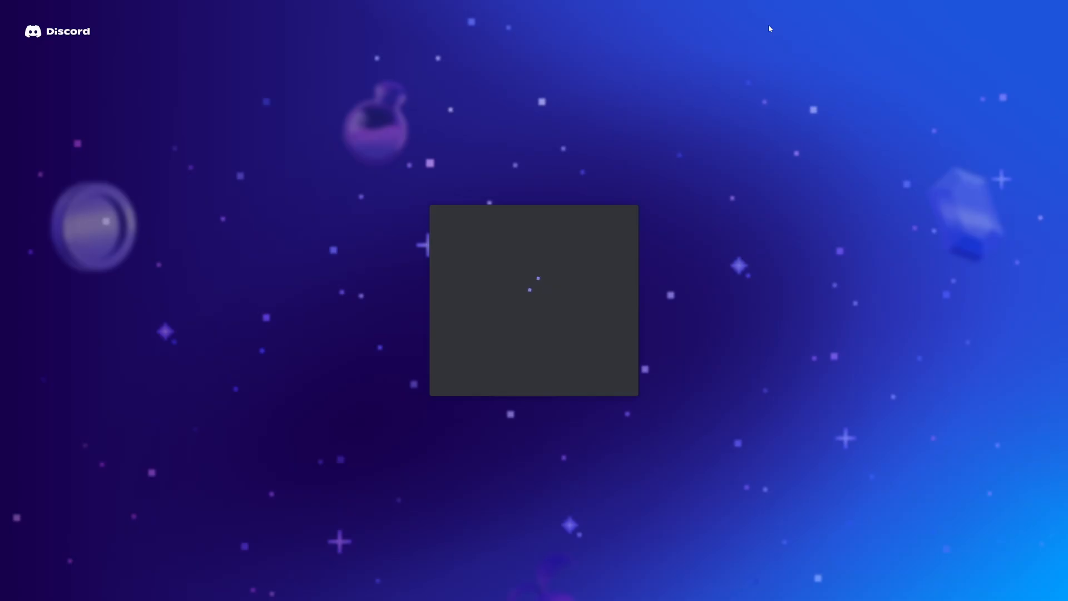
click(639, 495)
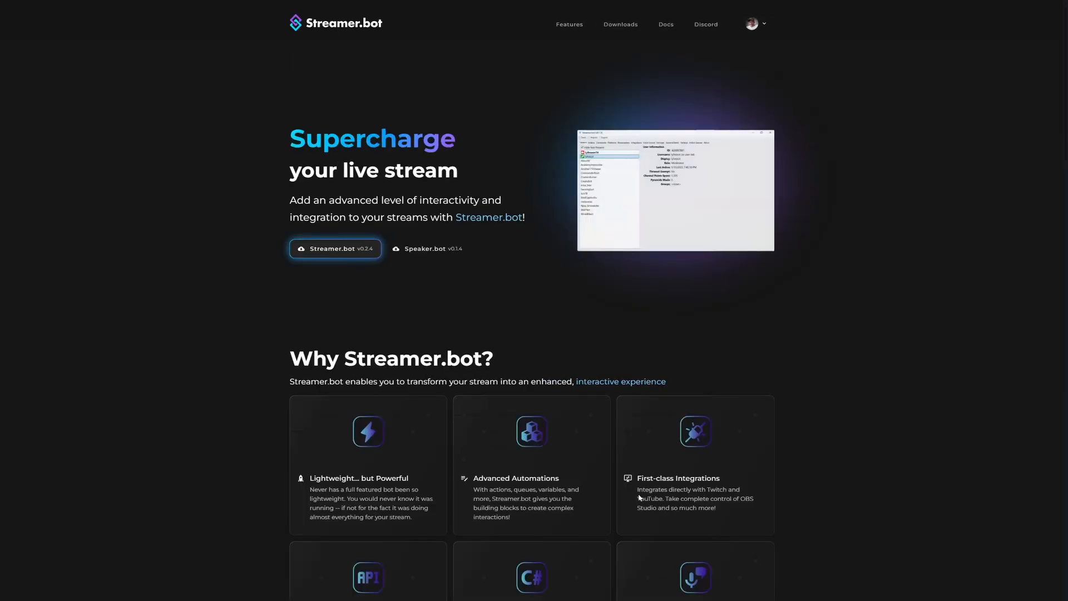
- Create a new deck on the account's Decks page and enable Remote Connect in its deck options
click(752, 23)
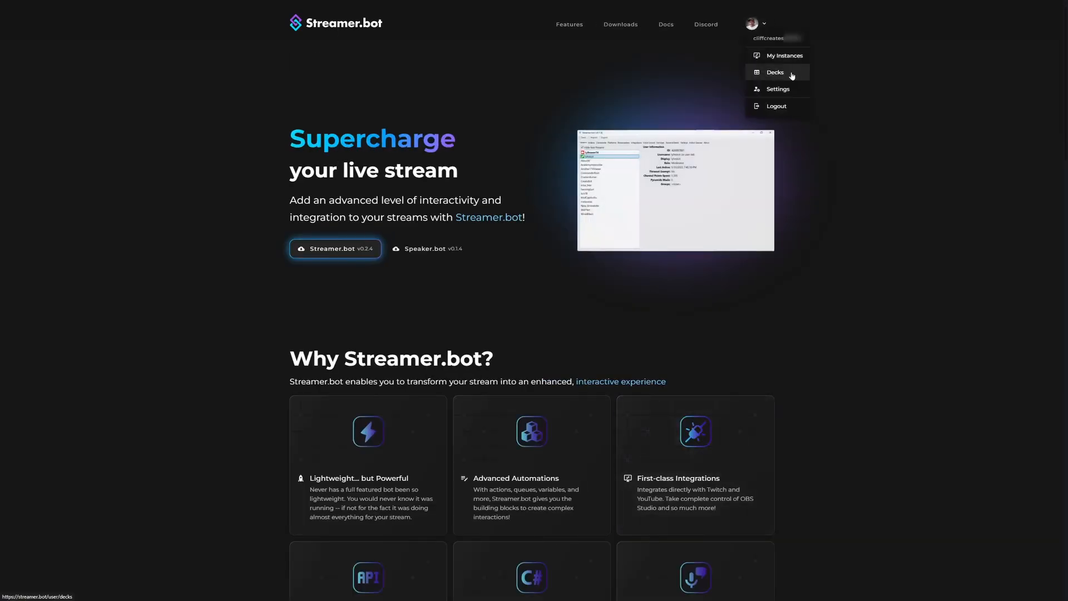
click(795, 76)
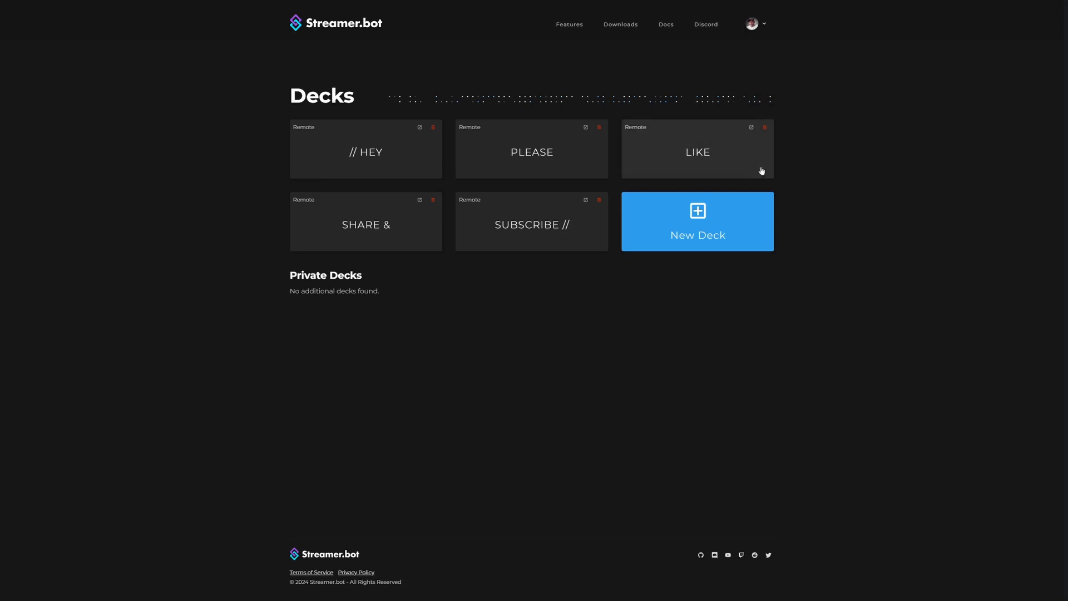
click(665, 212)
click(360, 165)
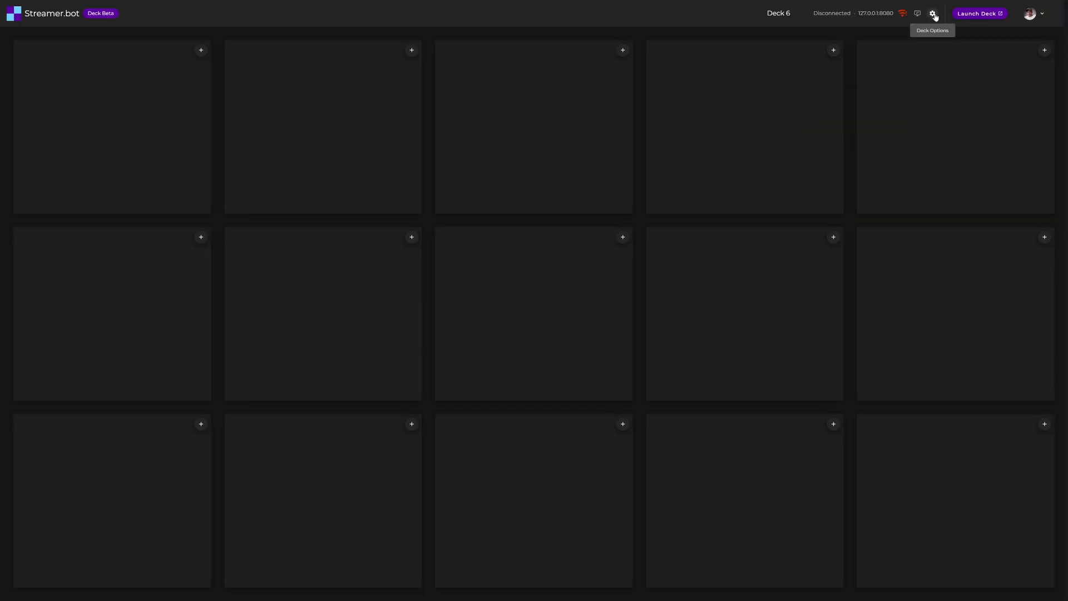
click(933, 14)
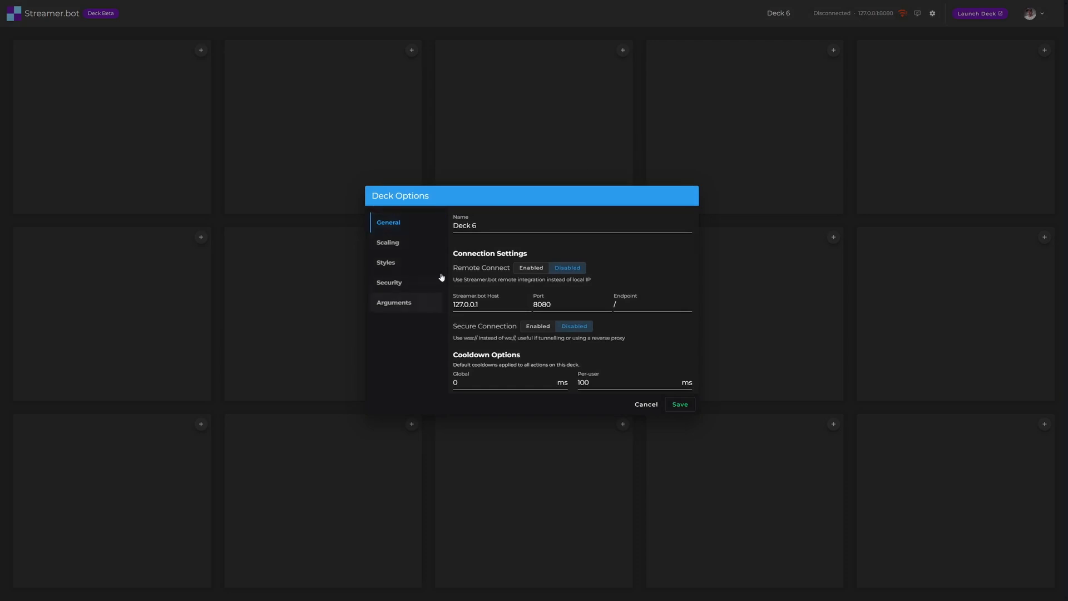
click(532, 270)
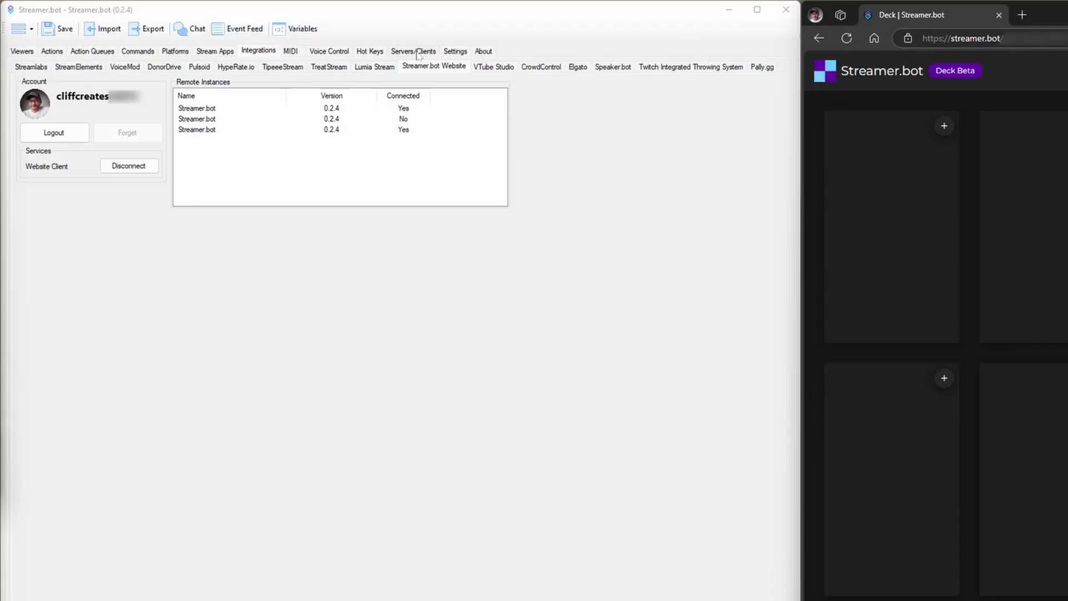
- Switch to the Streamer.bot desktop app, turn on Auto Start for the Websocket Server and start the server
click(417, 51)
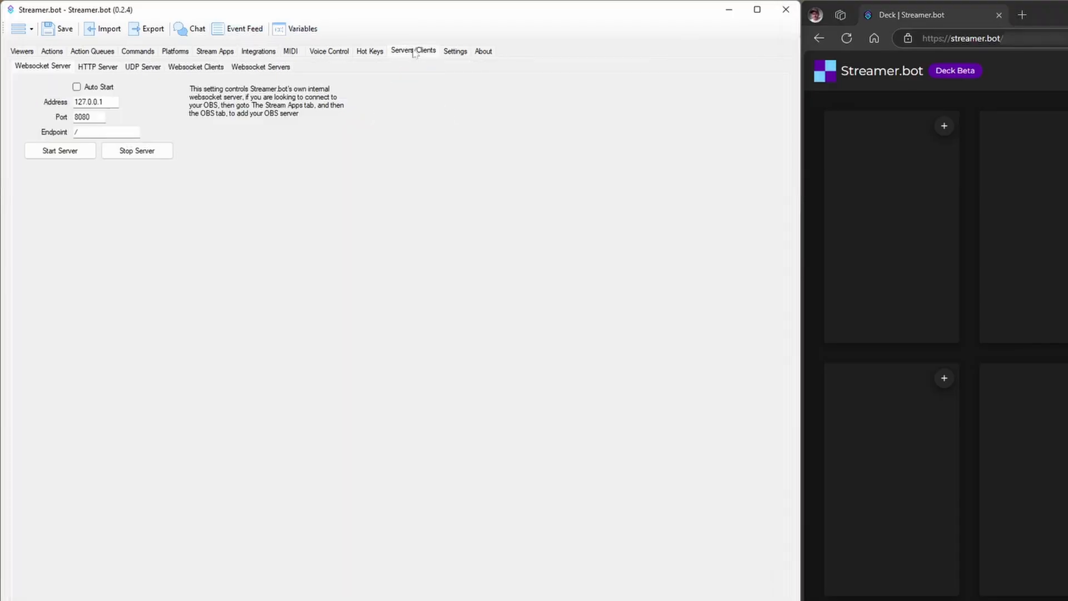
click(87, 88)
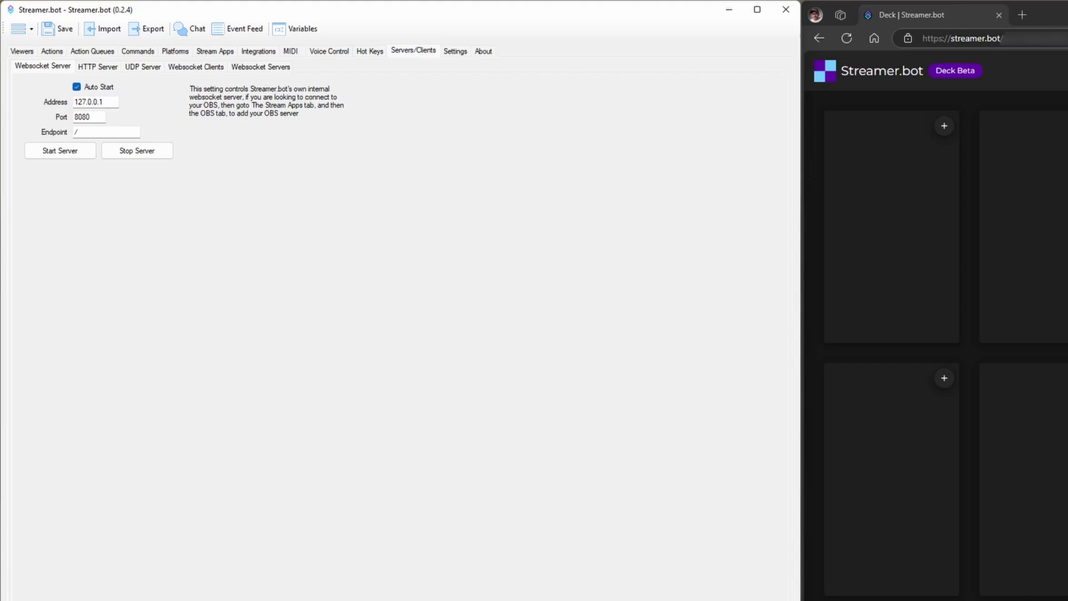
click(54, 156)
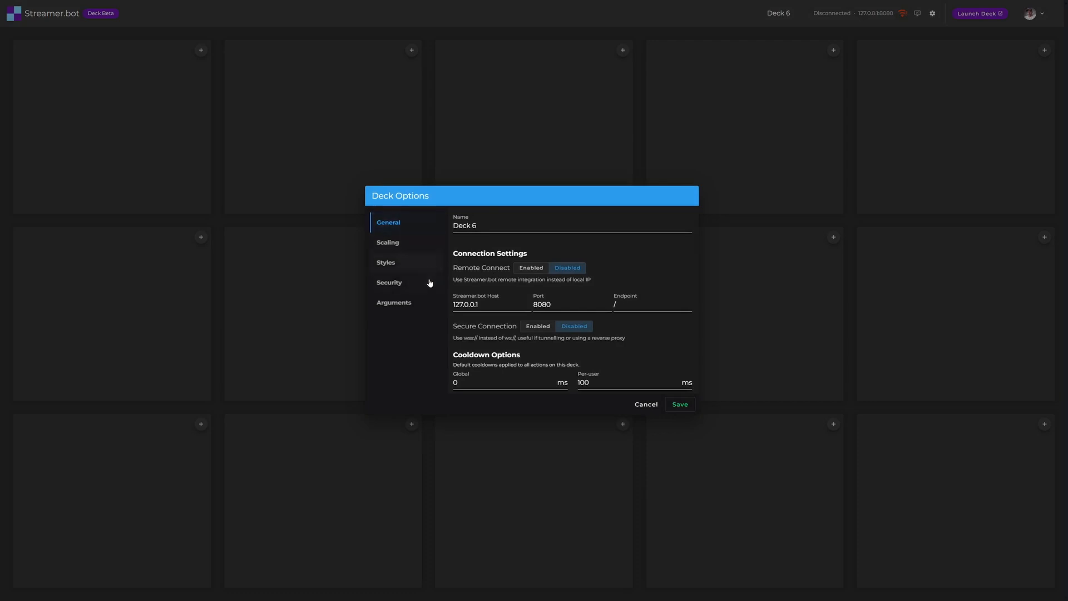
- Set Remote Connect to Enabled in the deck's general connection settings in the browser
click(531, 268)
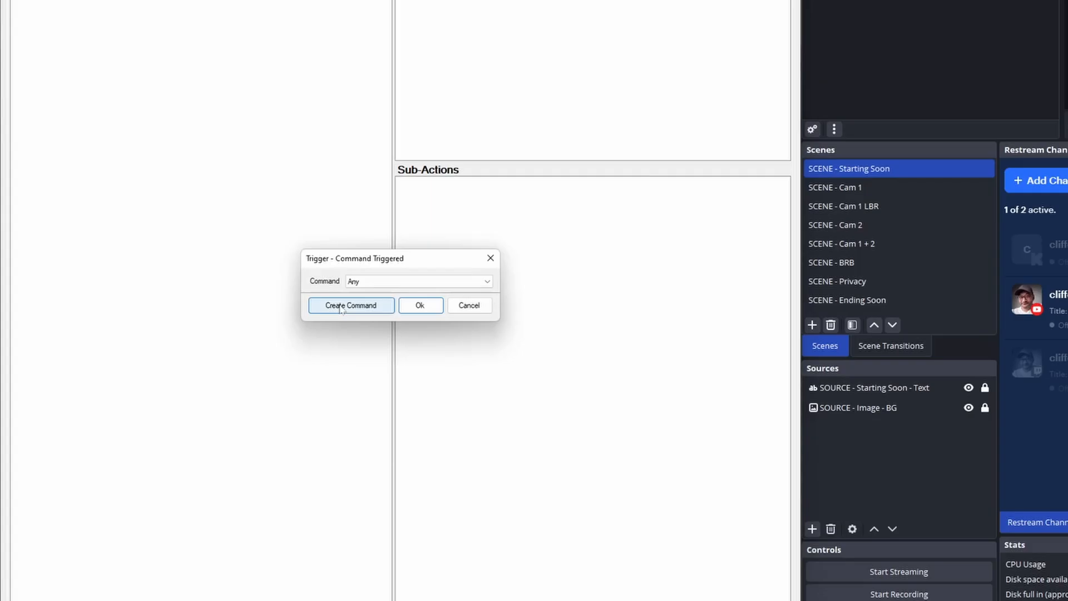
- Add a button of type Action in the deck's first slot and search its available actions for "start"
click(344, 305)
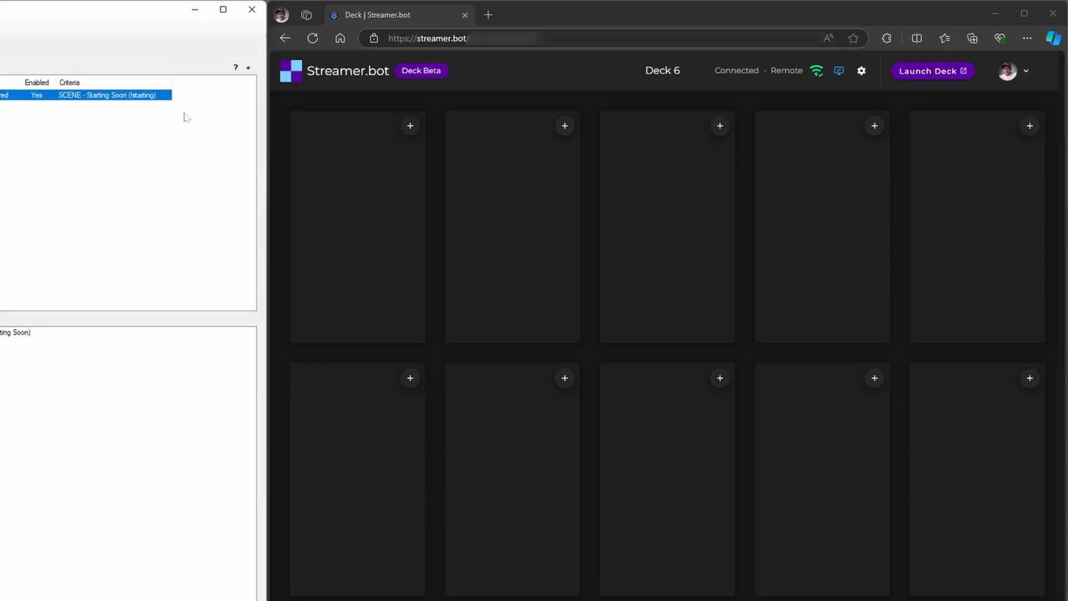
click(409, 125)
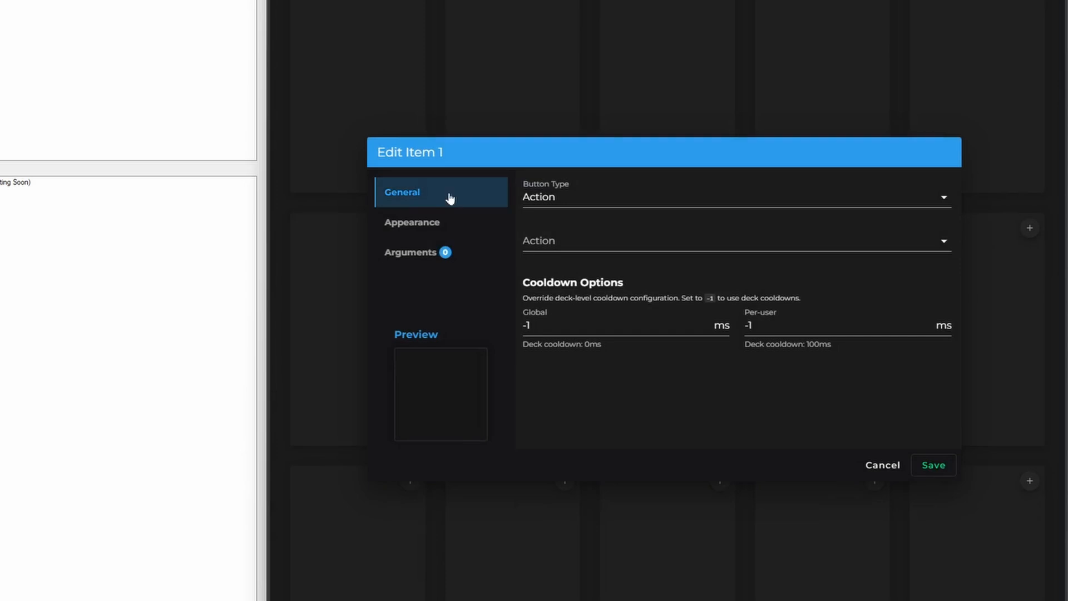
click(562, 203)
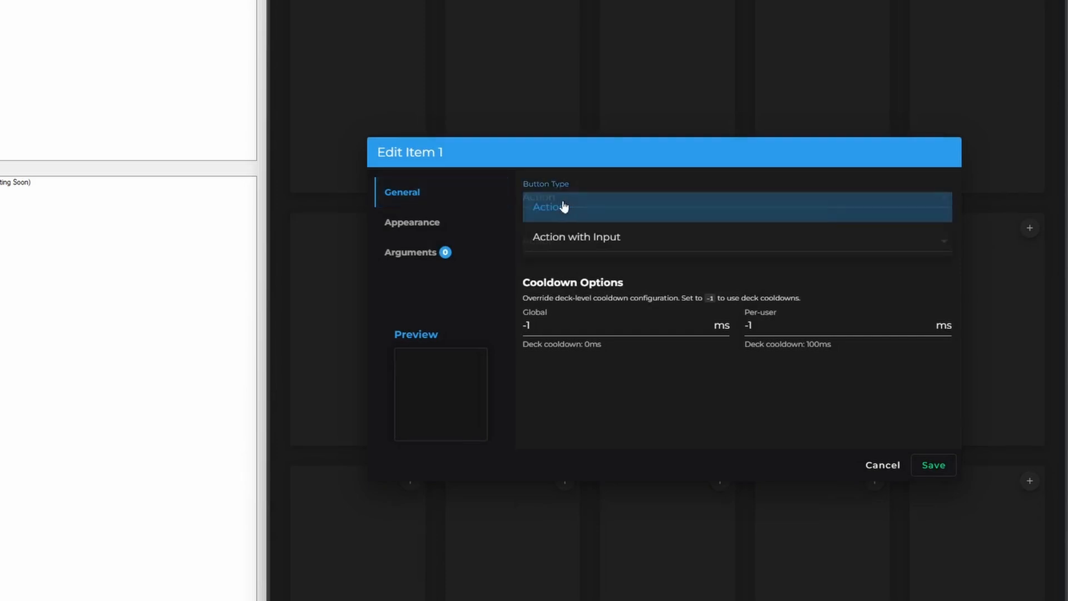
click(602, 213)
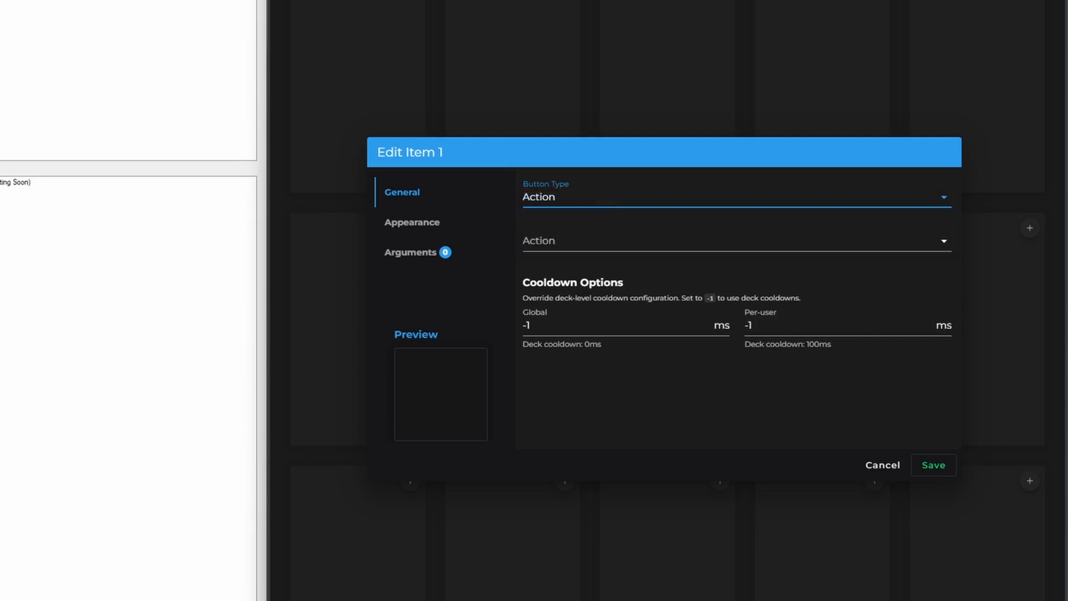
click(603, 241)
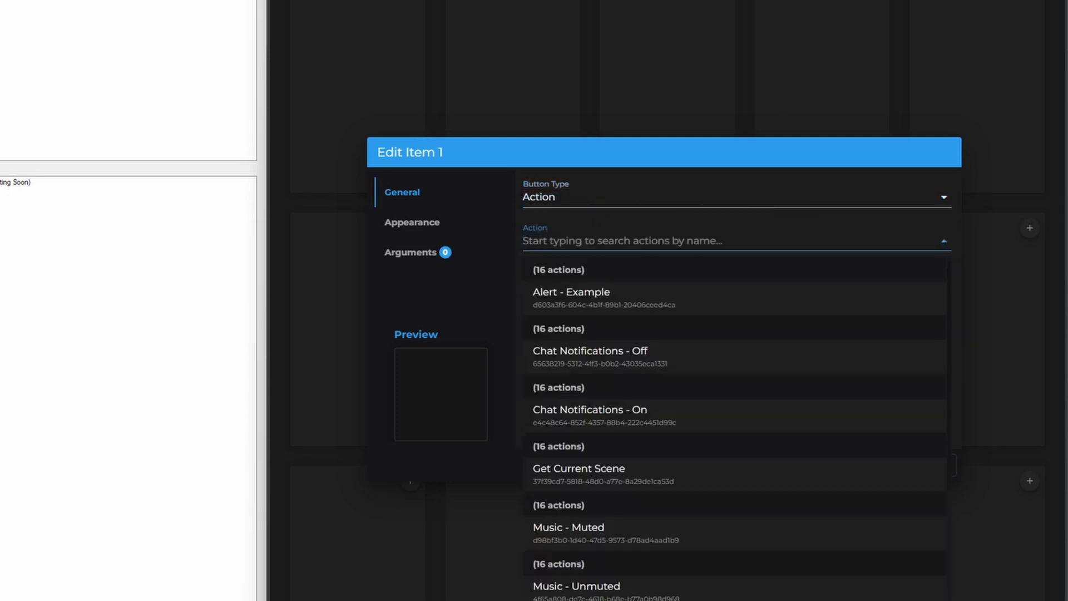
text(start)
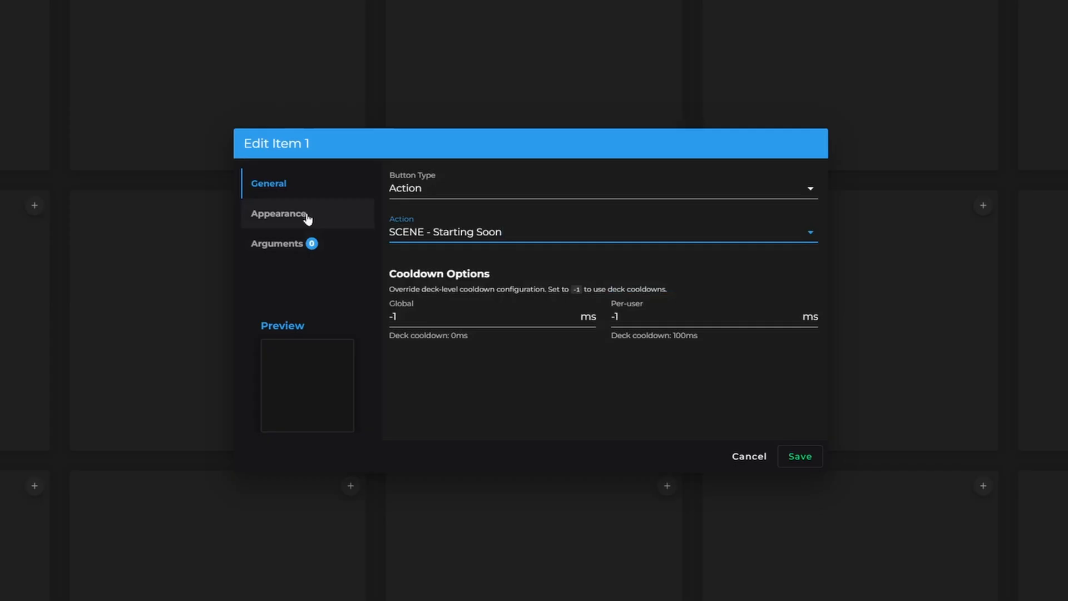
- Label the new button START and set its background colour to green #046B00FF
click(306, 215)
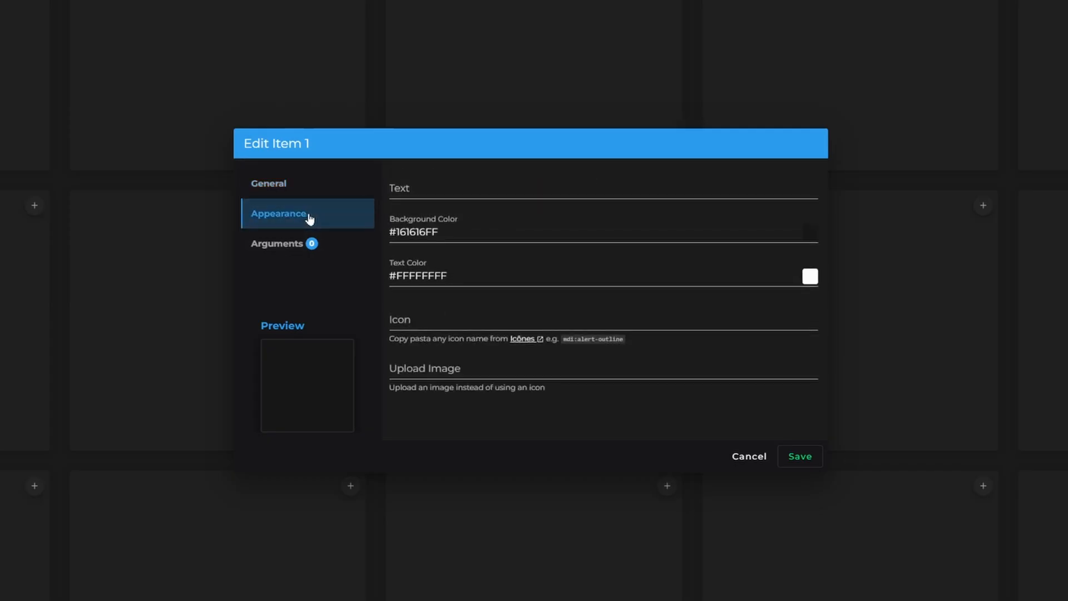
click(445, 189)
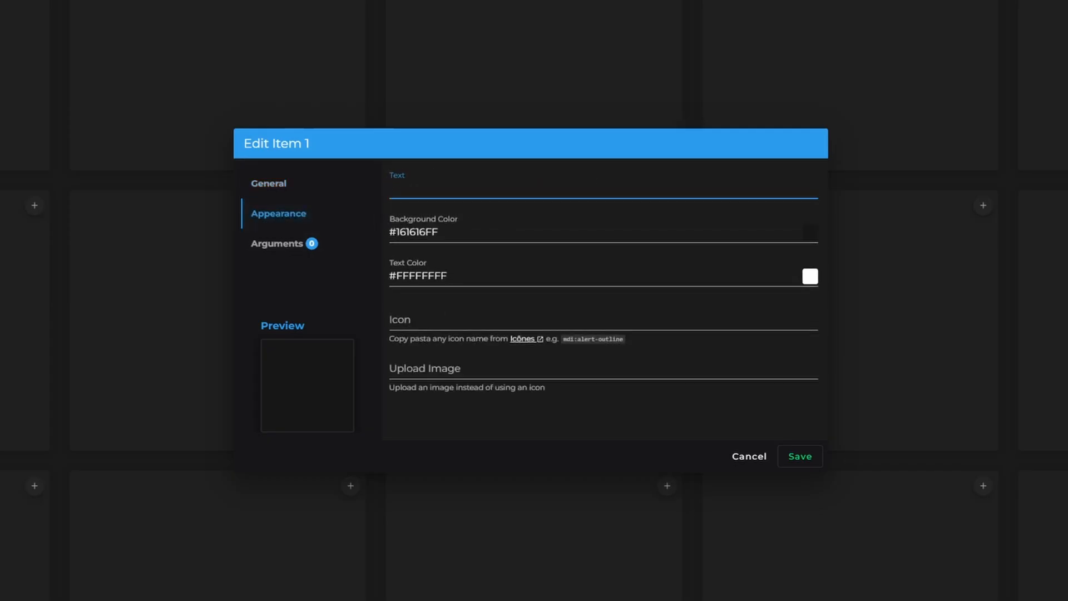
text(START)
click(810, 232)
click(881, 221)
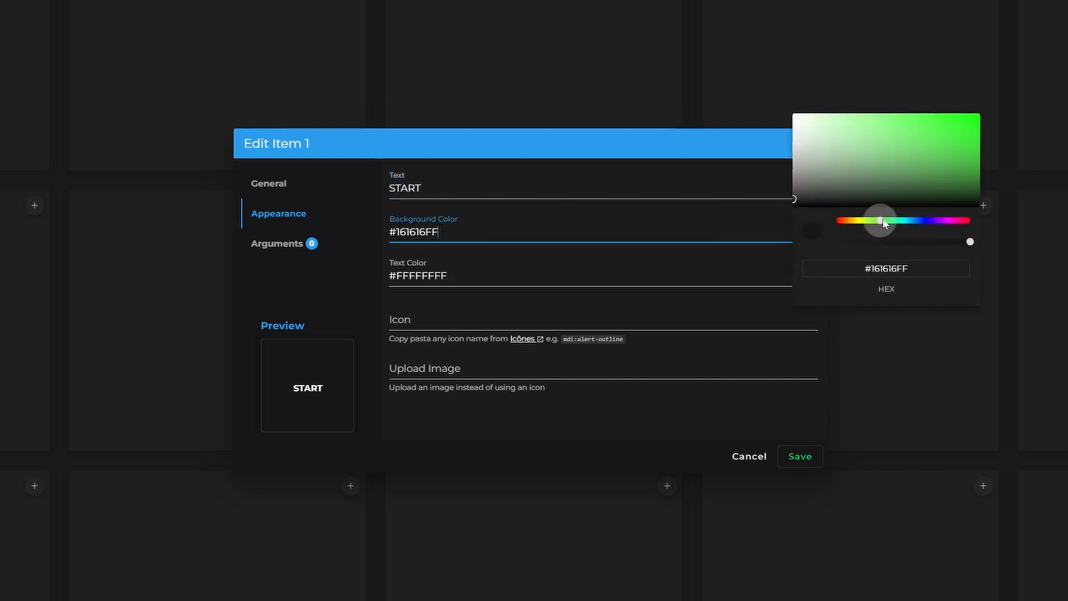
drag(972, 159, 995, 165)
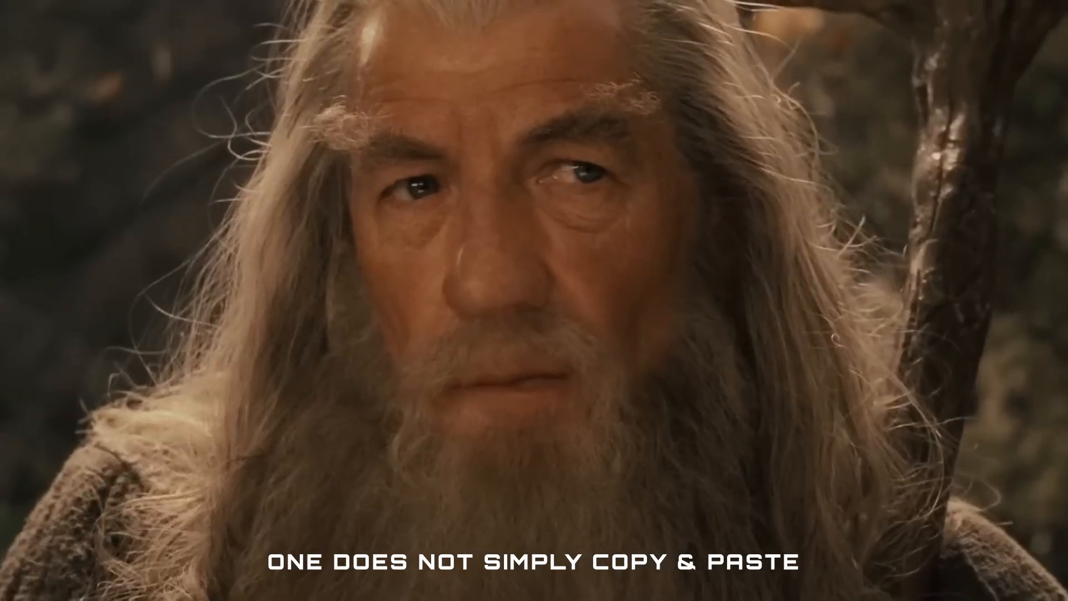
- Try to paste a hex code into the background colour picker of the START button
right_click(773, 280)
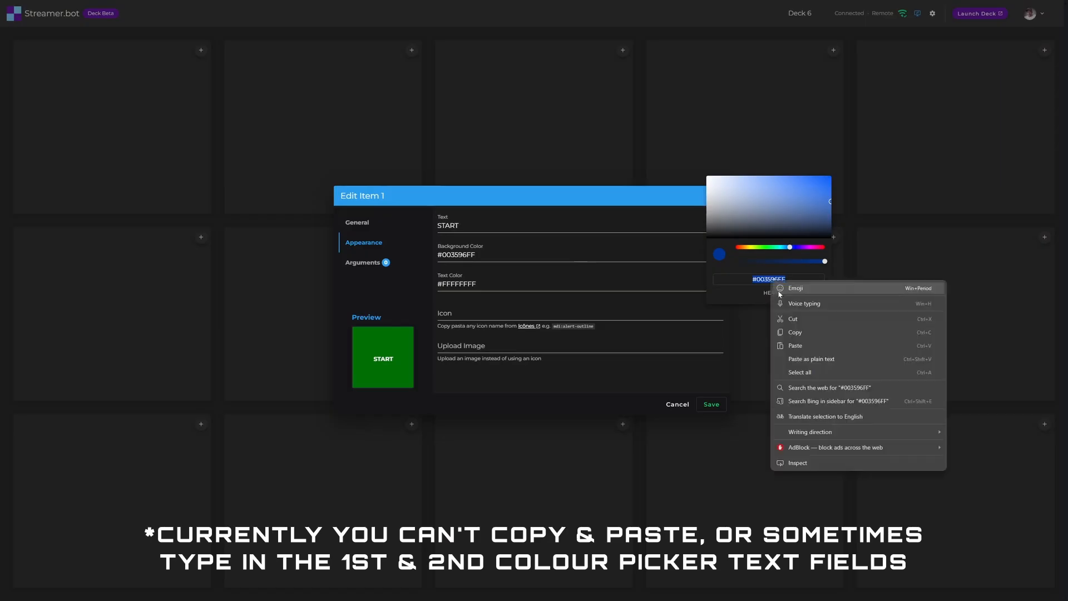
click(795, 345)
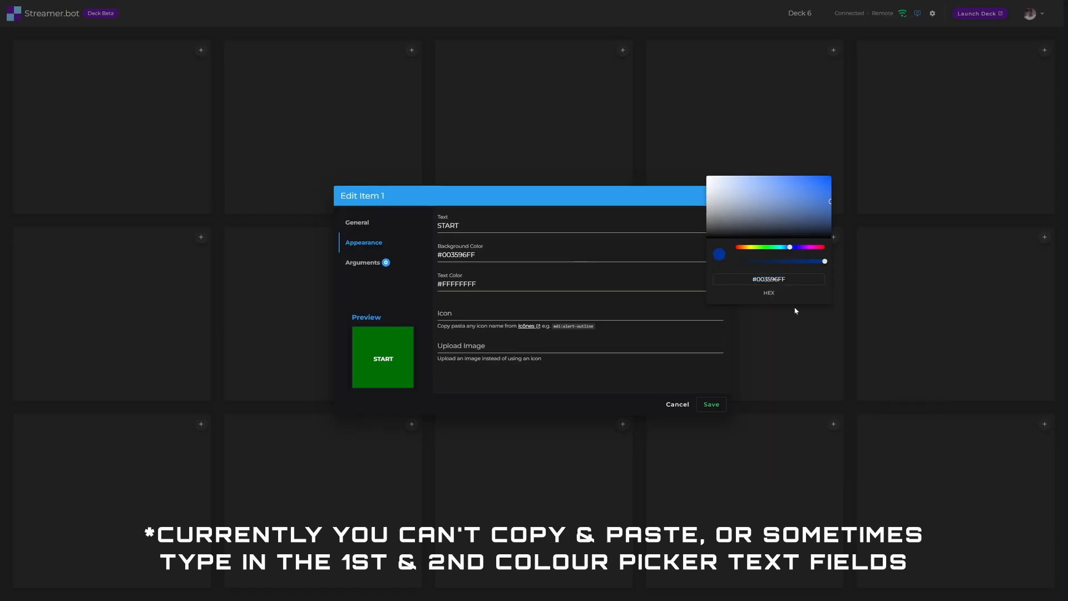
click(423, 301)
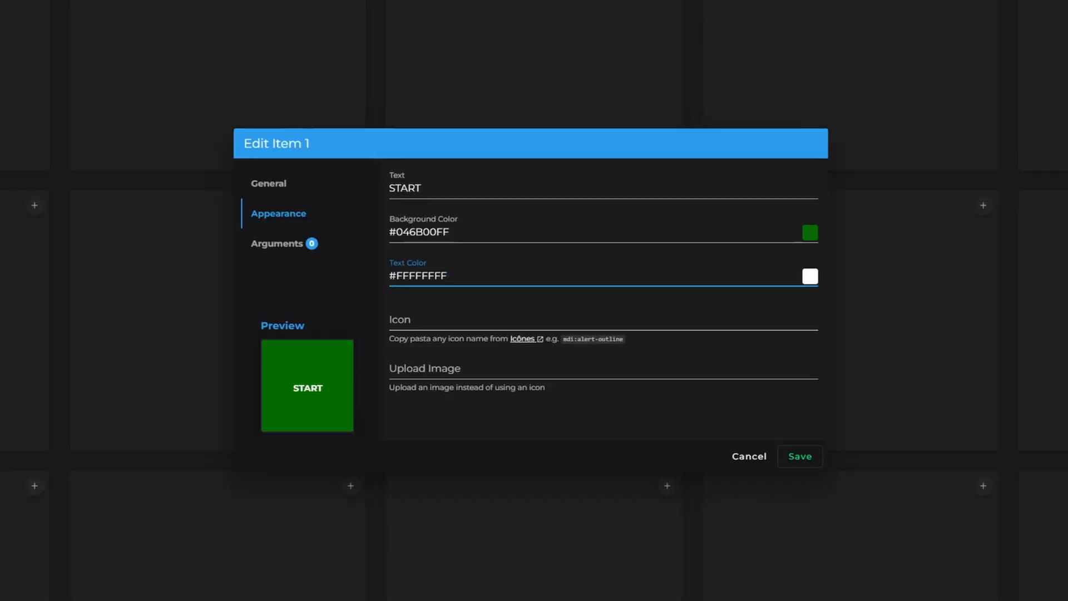
- Find the play-circle-rounded icon on Icônes with the search "play" and set the button's icon to material-symbols:play-circle-rounded
click(409, 320)
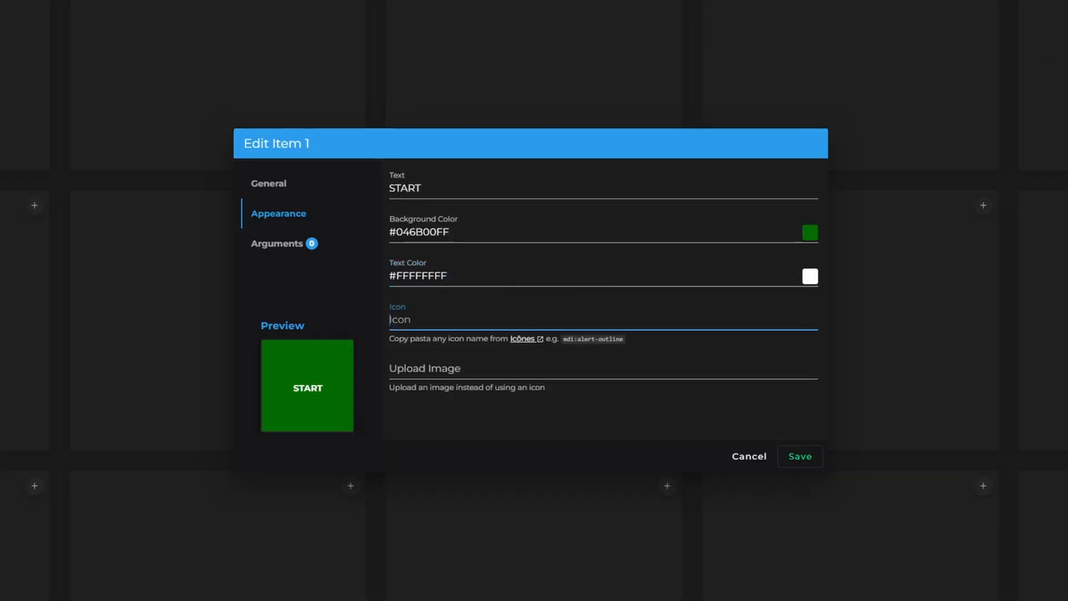
click(519, 340)
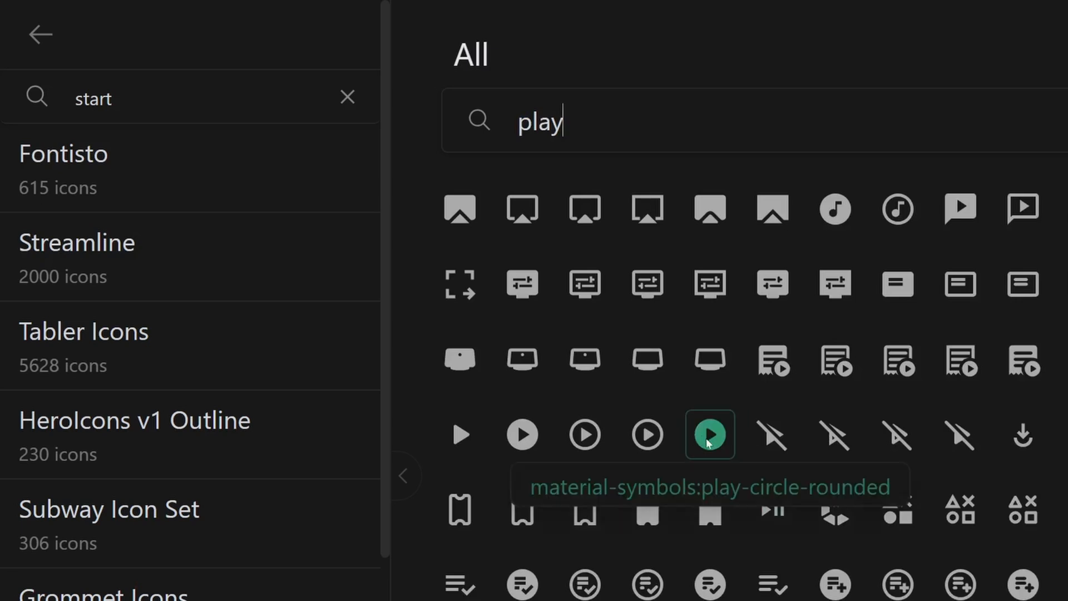
click(708, 434)
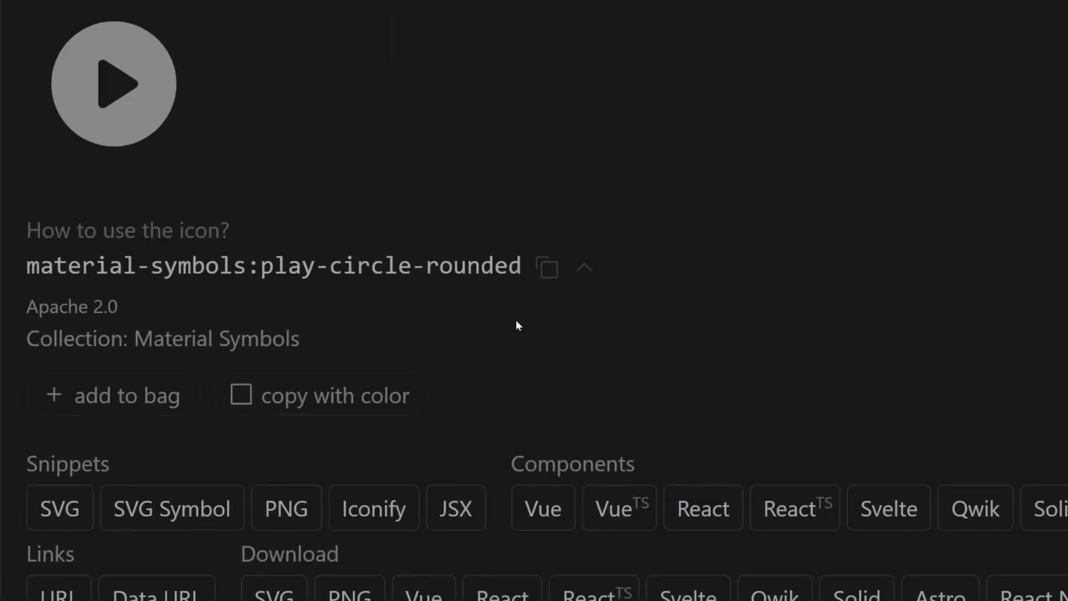
click(547, 268)
right_click(411, 321)
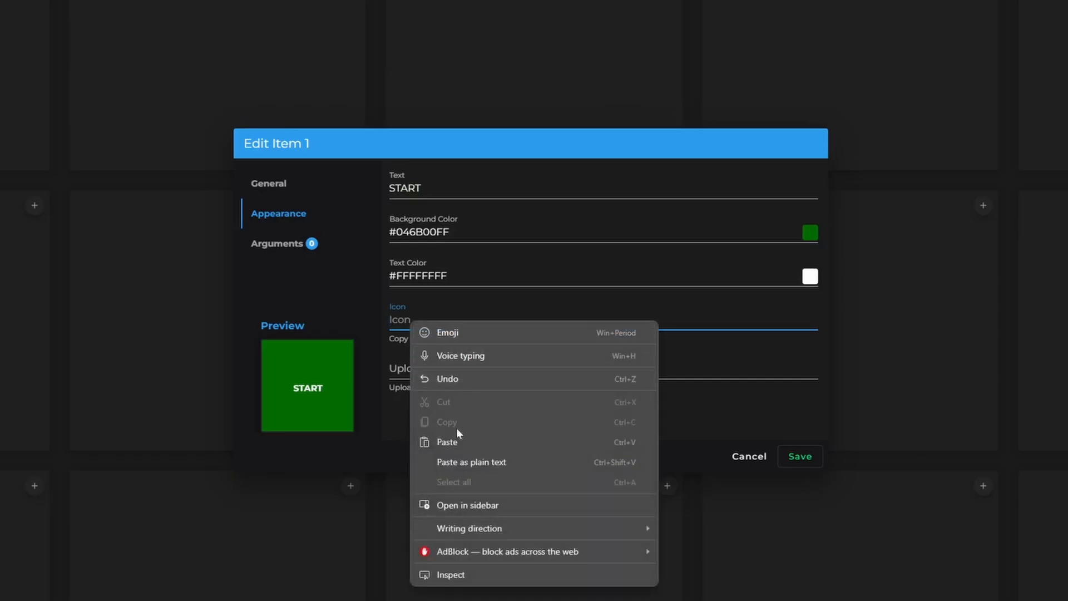
click(452, 443)
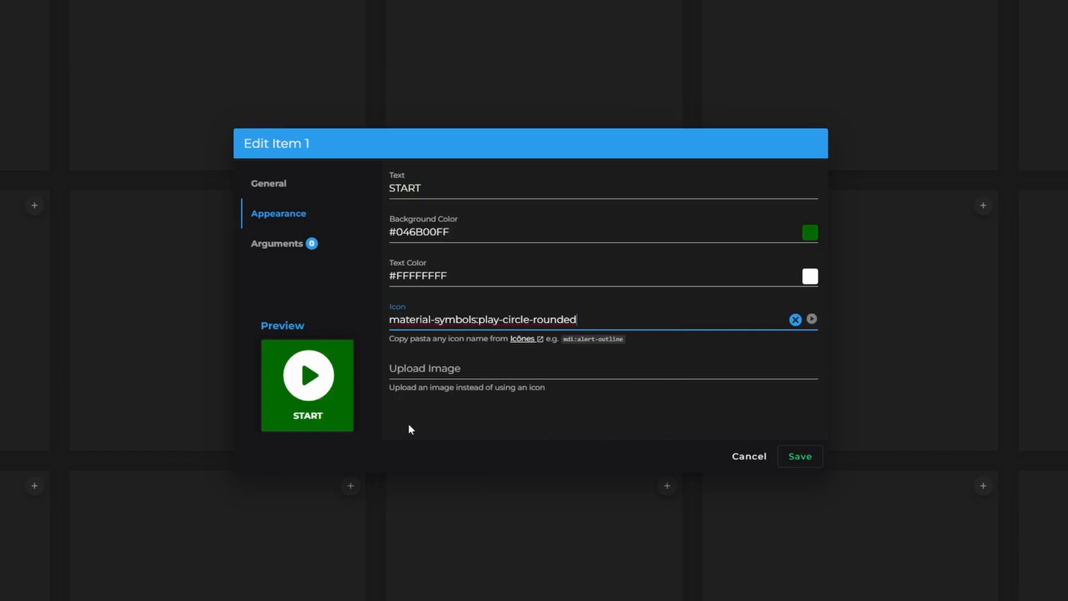
- Save the START button and rename the deck as "IRL Liv" in the deck options
click(803, 459)
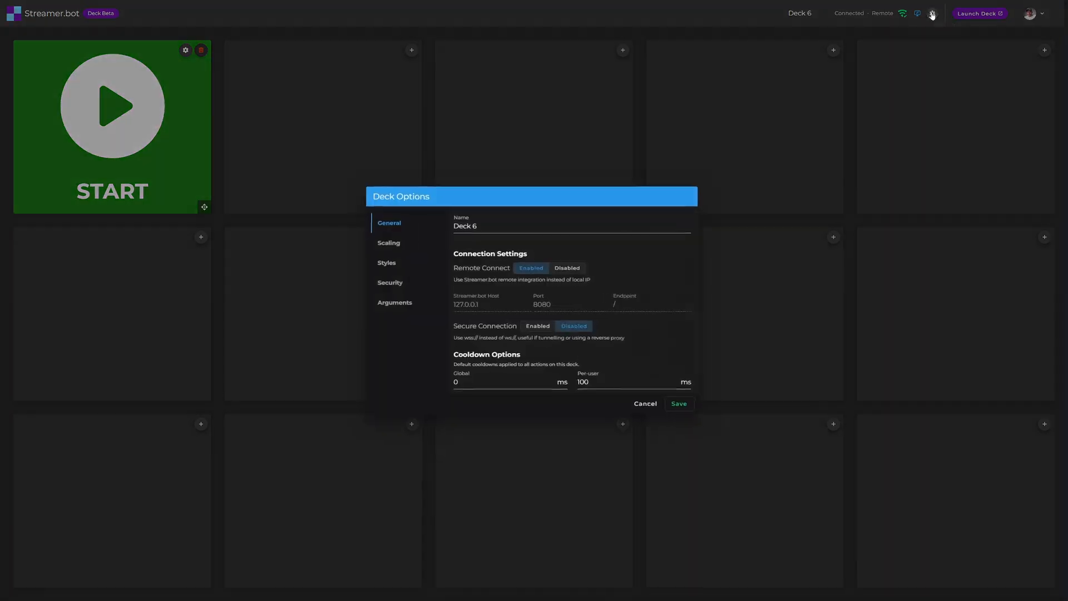
text(IRL)
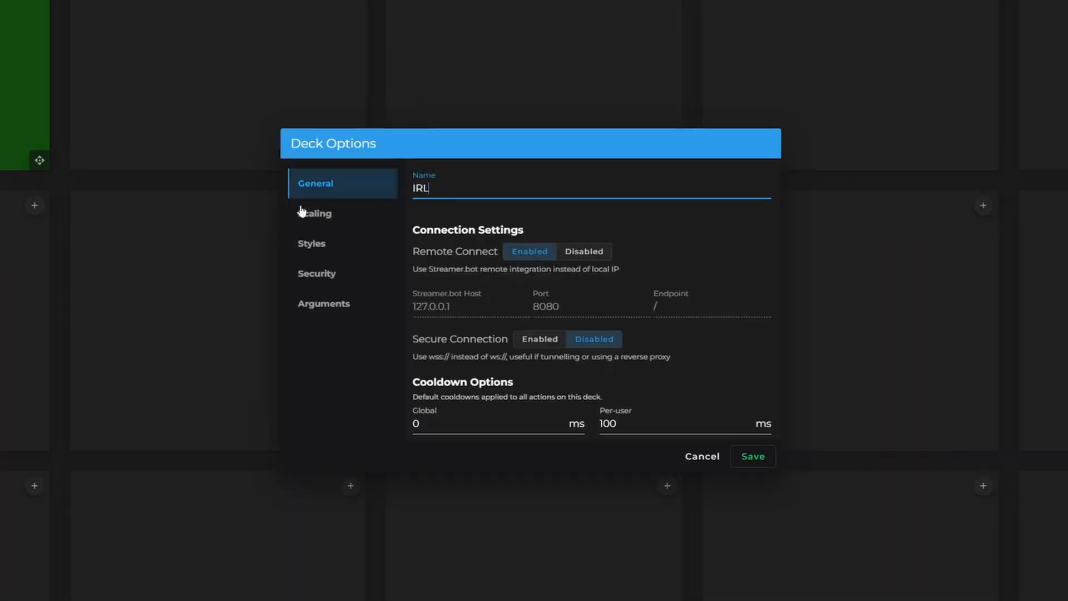
text( Live)
- Set the deck's scaling to 3 columns
click(301, 213)
click(619, 313)
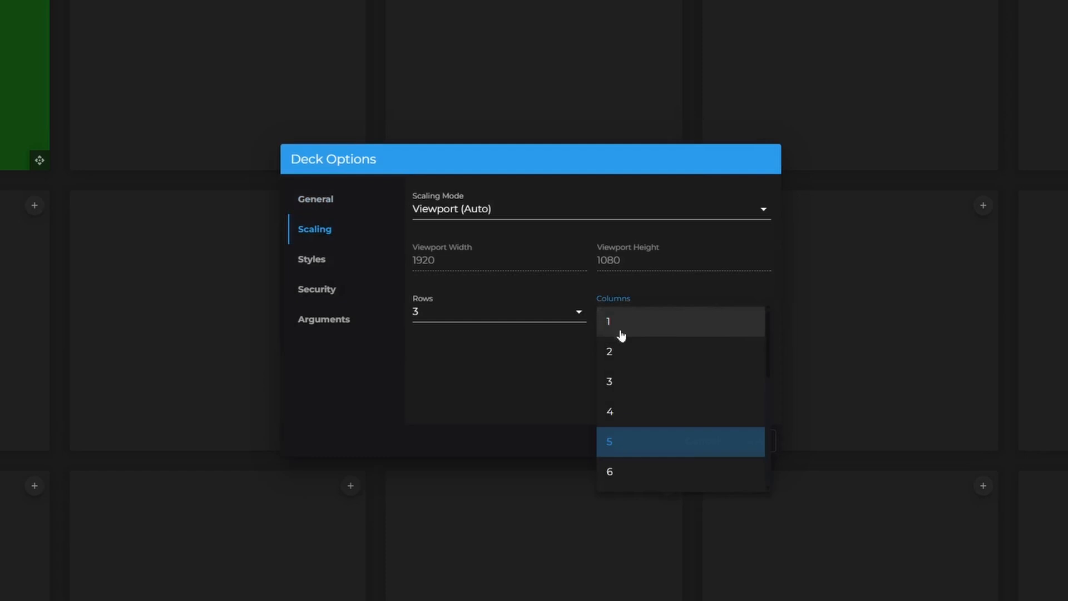
click(633, 382)
- Try a red #FF0000FF deck background with different grid gap and grid padding values in the deck's styles
click(316, 259)
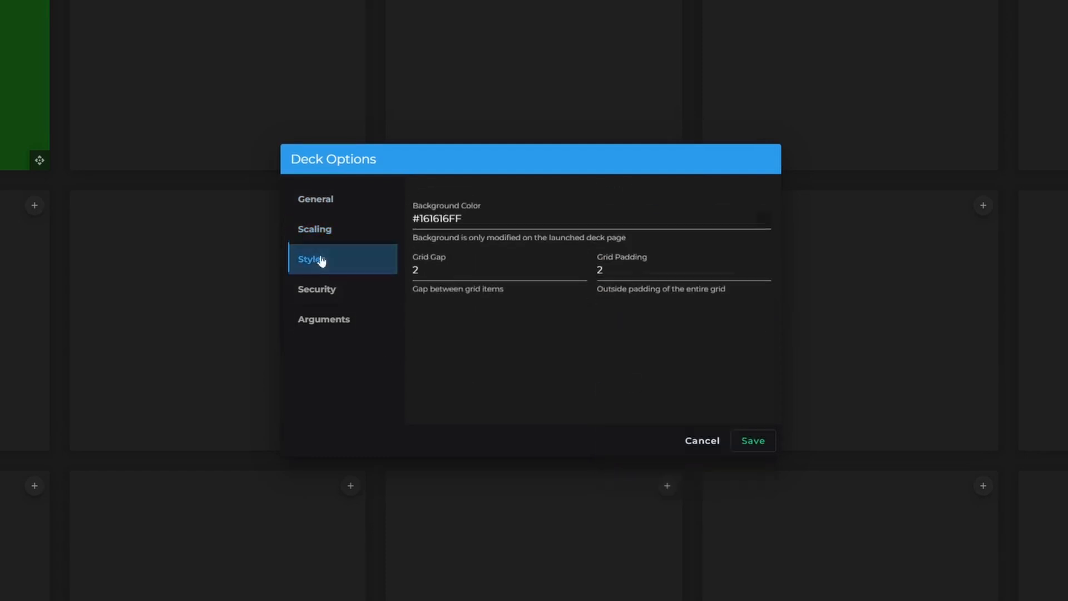
click(764, 210)
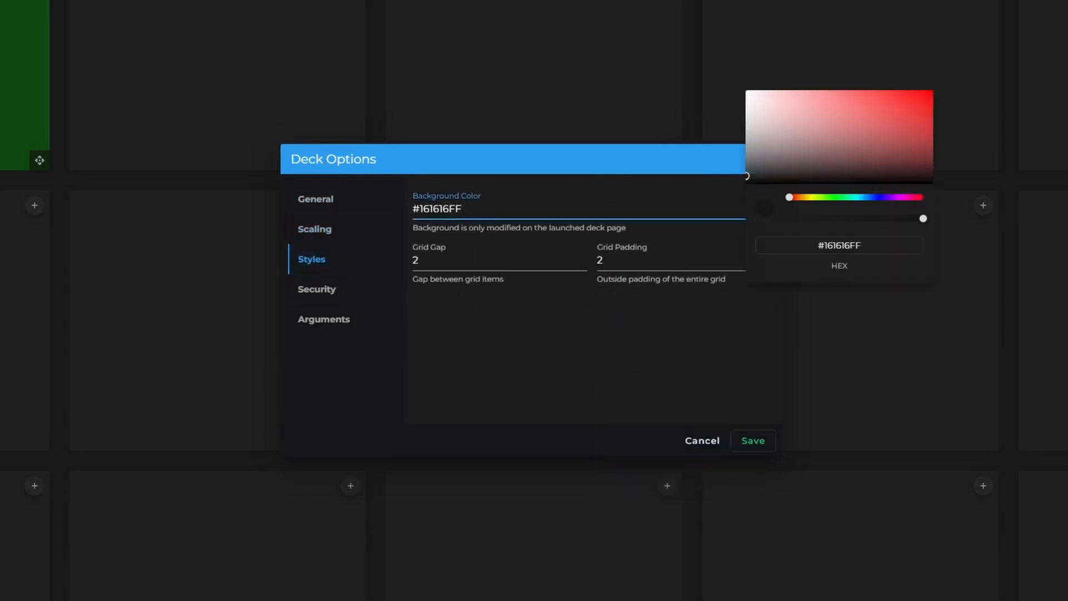
drag(879, 120, 971, 68)
click(971, 68)
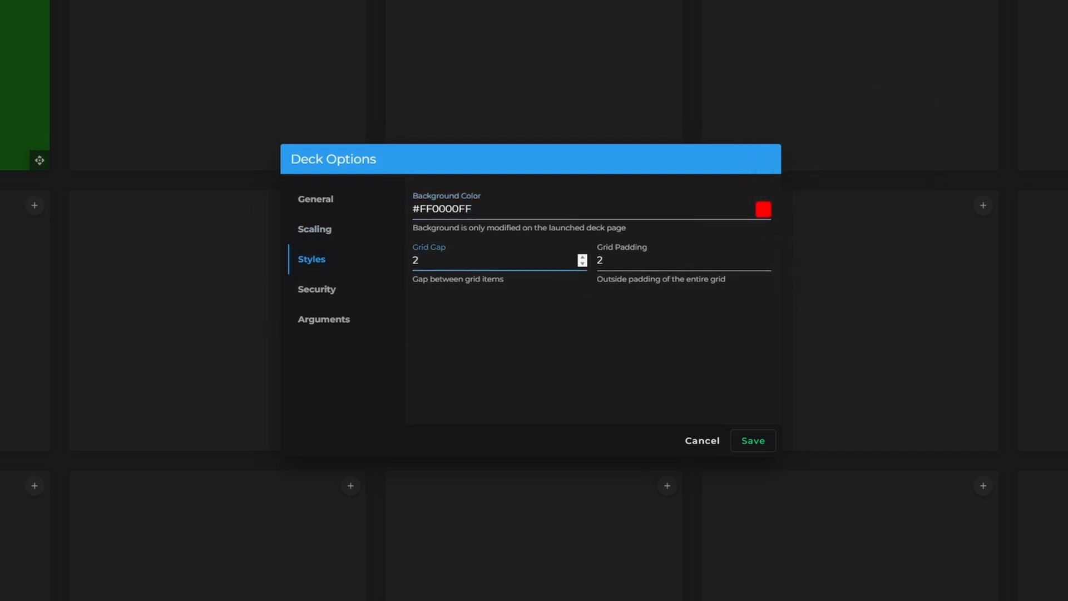
click(582, 263)
click(766, 263)
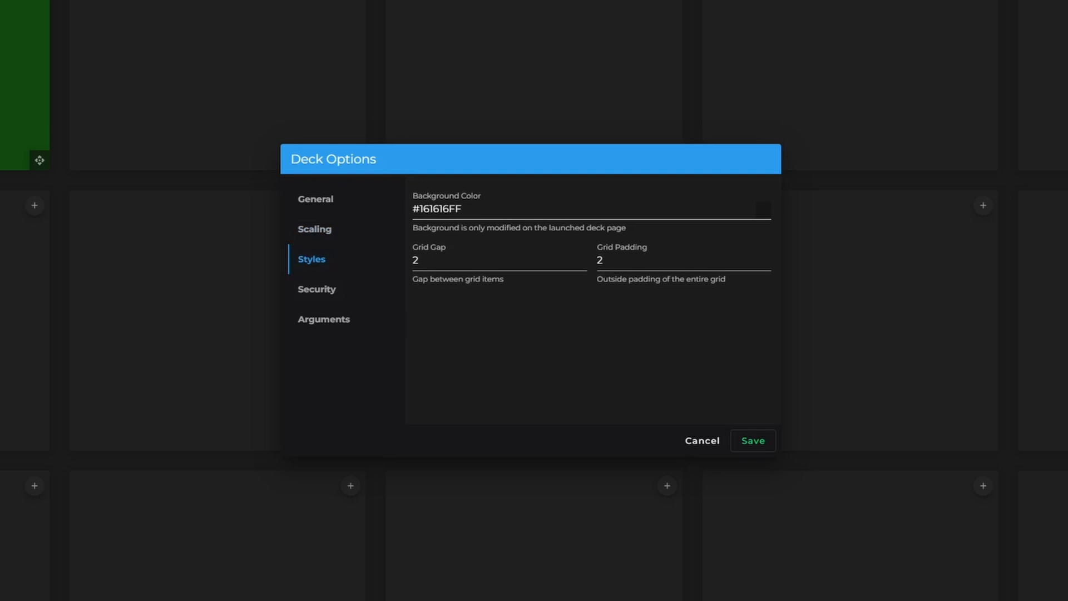
- Try Public deck access in the deck's security options and set it back to Private
click(384, 290)
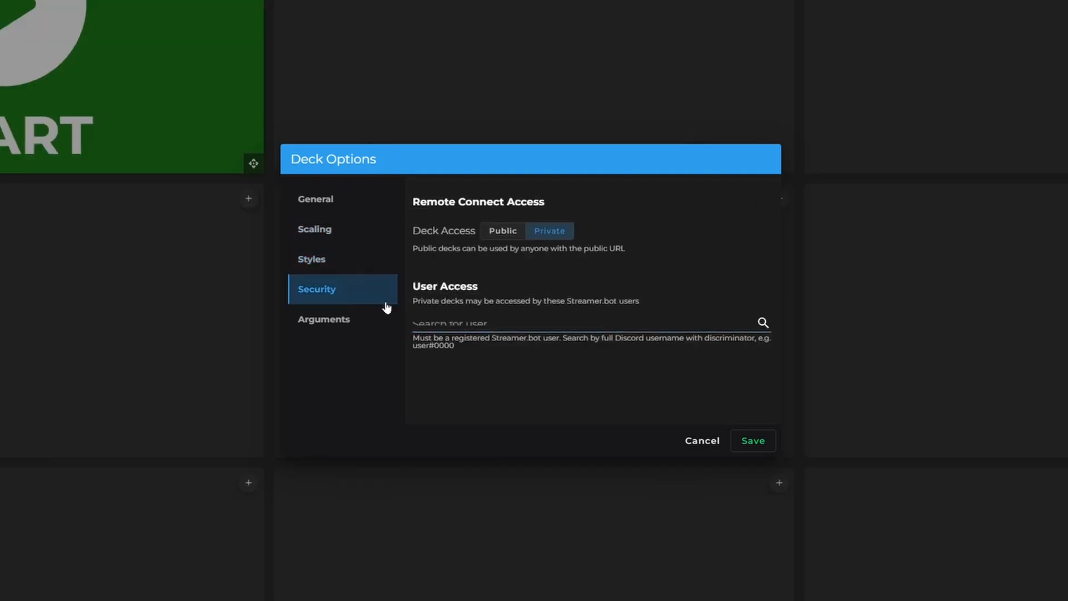
click(500, 235)
click(552, 231)
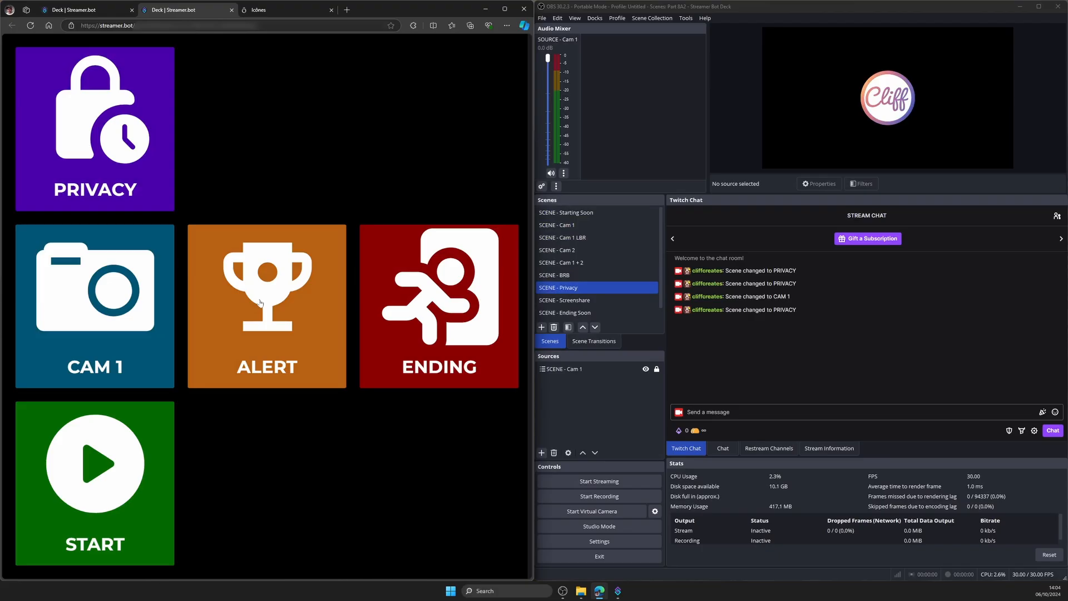
- Trigger the ALERT action from the launched deck
click(263, 303)
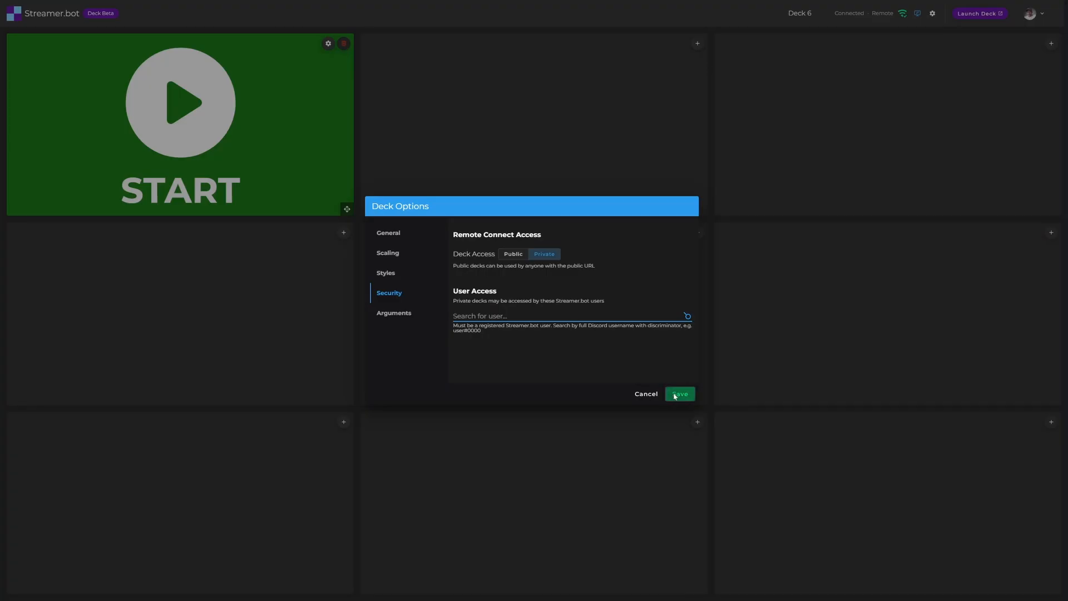
- Open the octicon:device-camera-16 icon on Icônes and find streamline:emergency-exit-solid with the search "end"
click(680, 394)
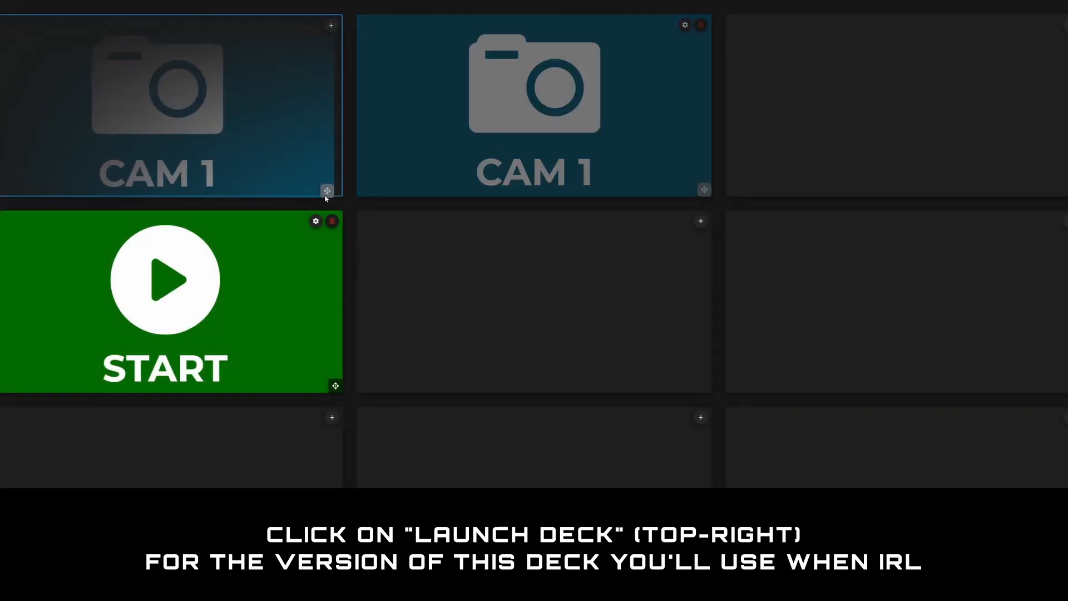
drag(327, 190, 327, 386)
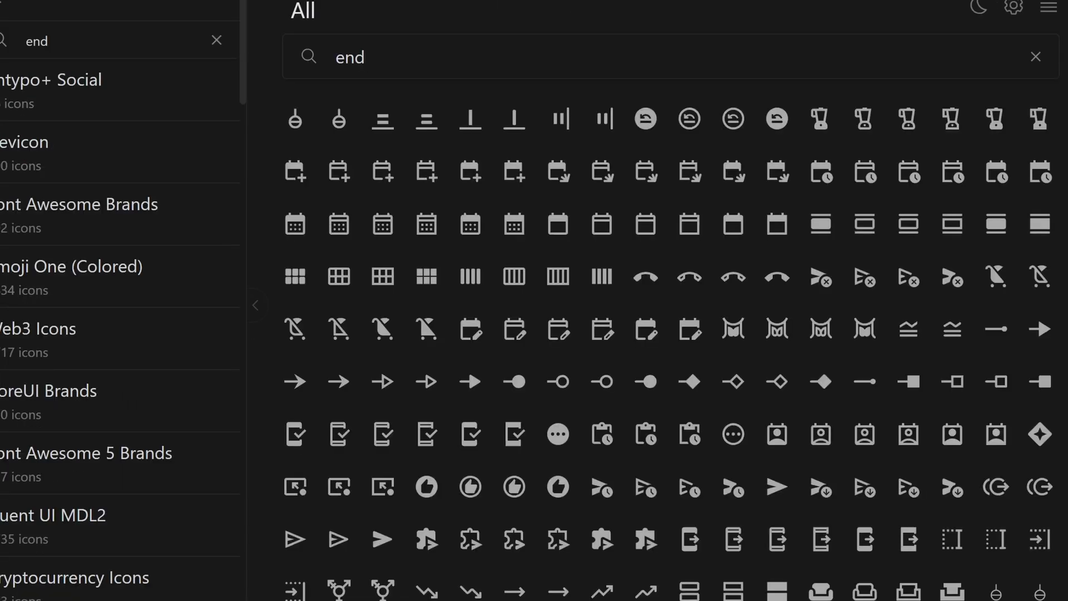
scroll(989, 264, down, 4)
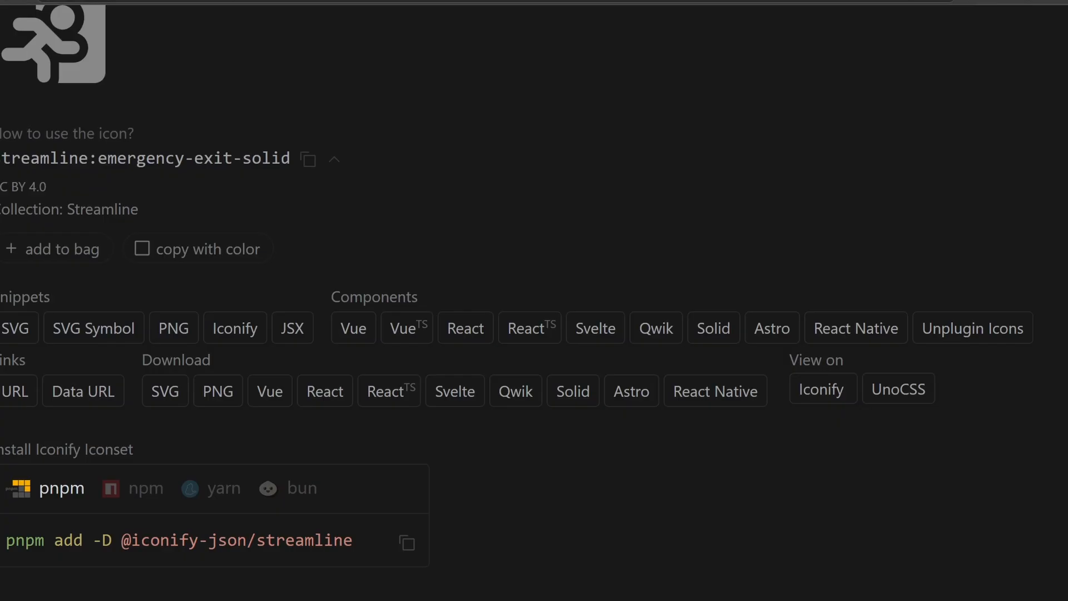
click(720, 396)
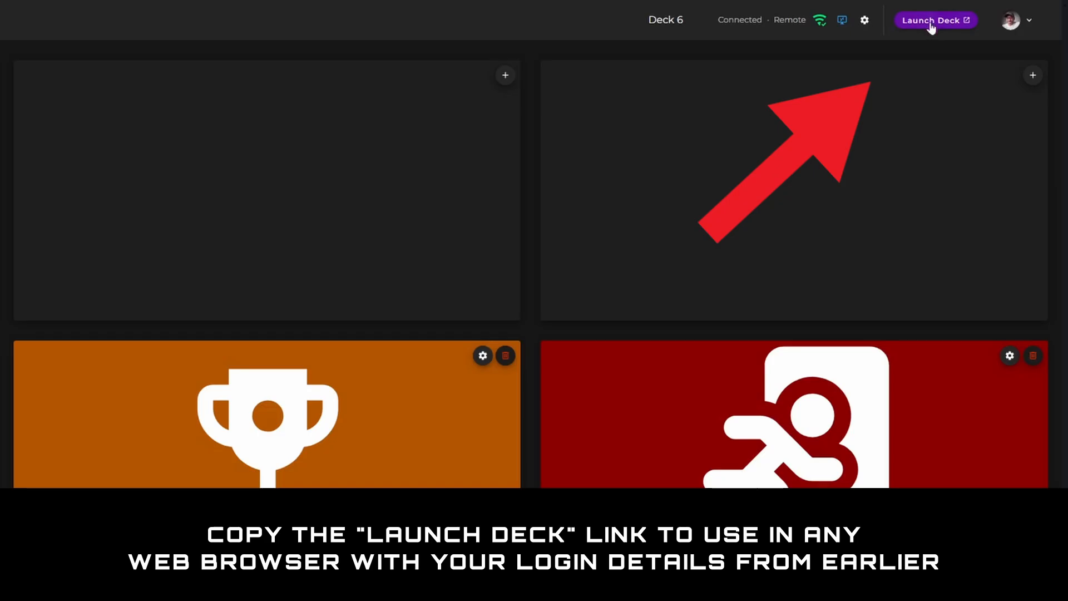